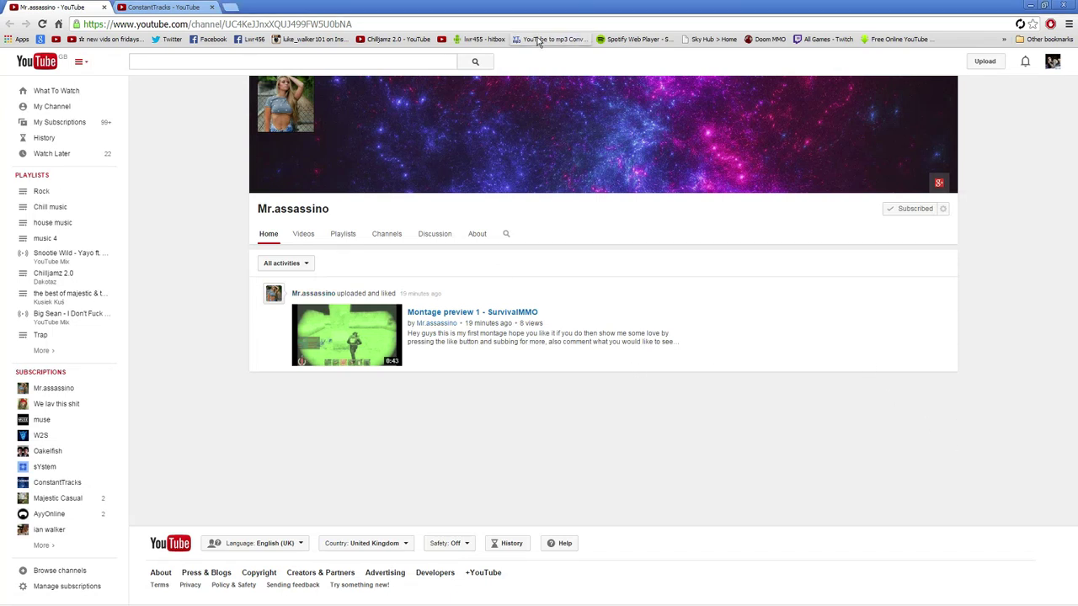
Step: Collapse the side guide and open Mr.assassino's Videos tab showing Montage preview 1 - SurvivalMMO
left_click(80, 61)
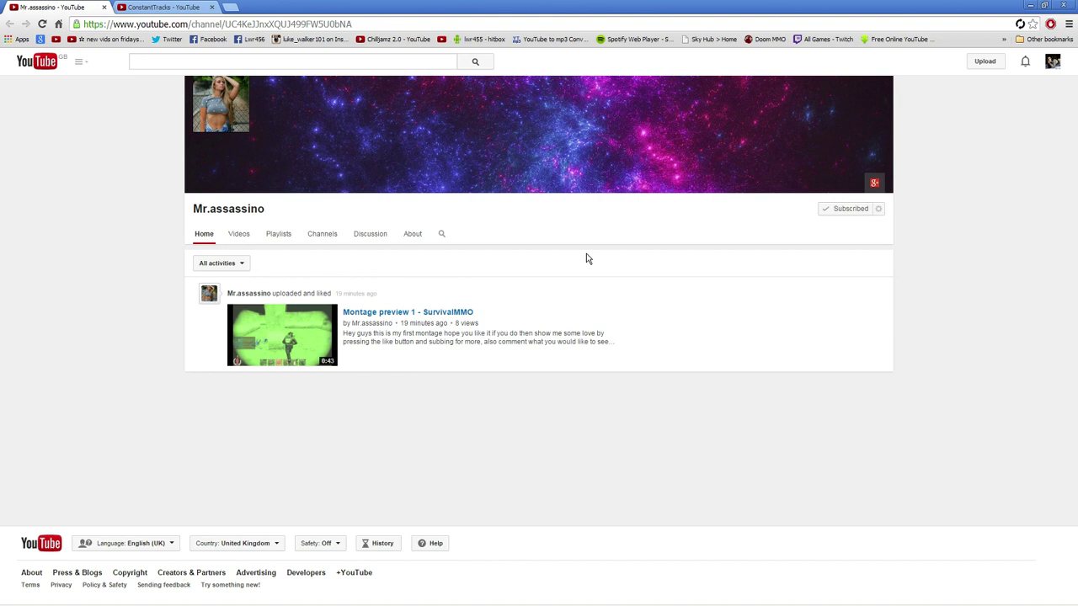
left_click_drag(479, 325, 401, 325)
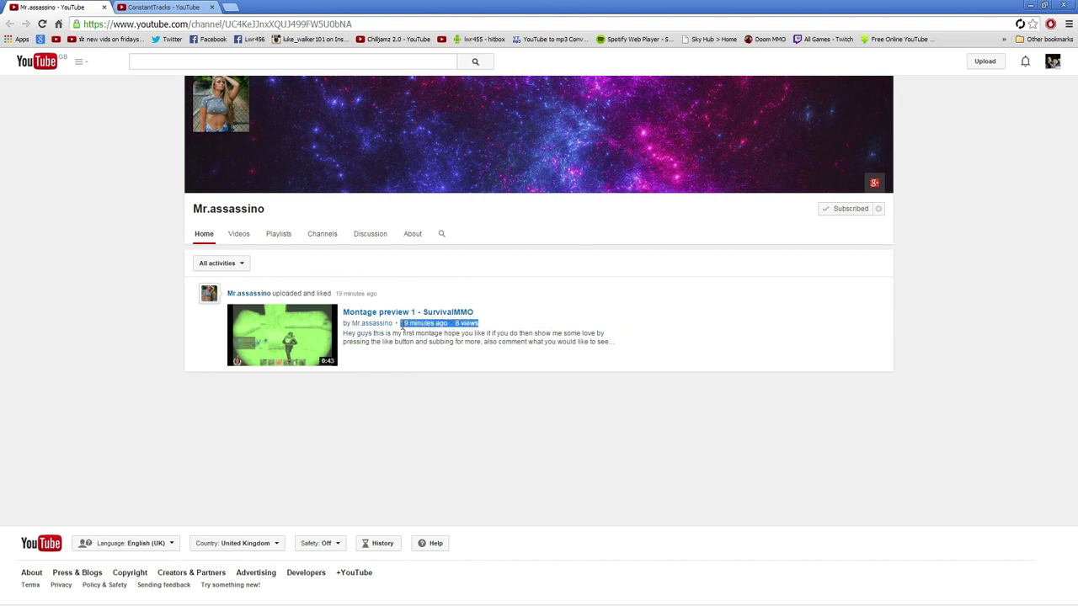
left_click(517, 309)
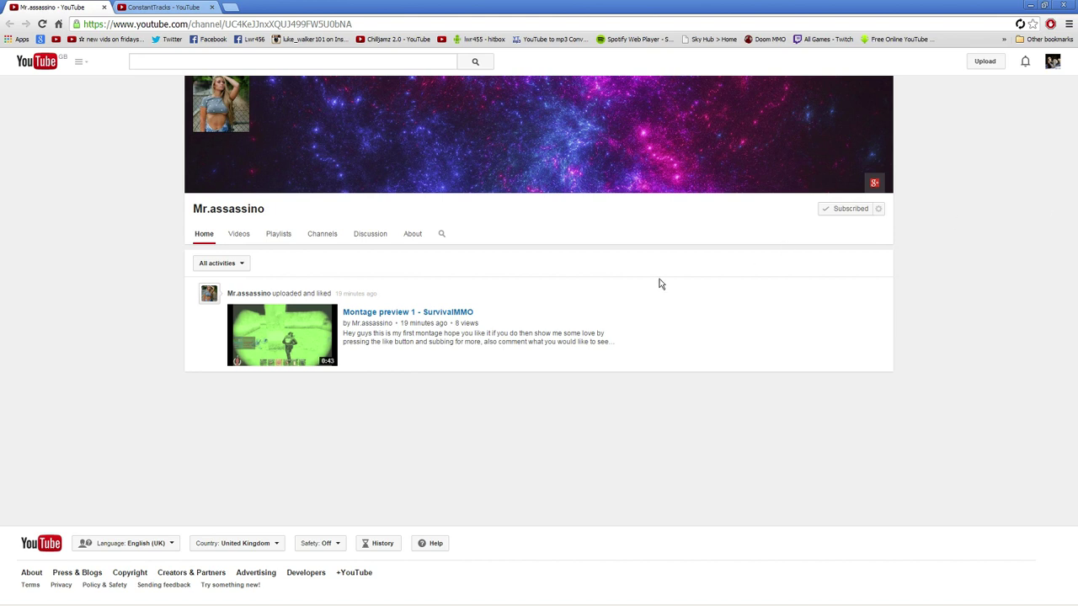
left_click(241, 233)
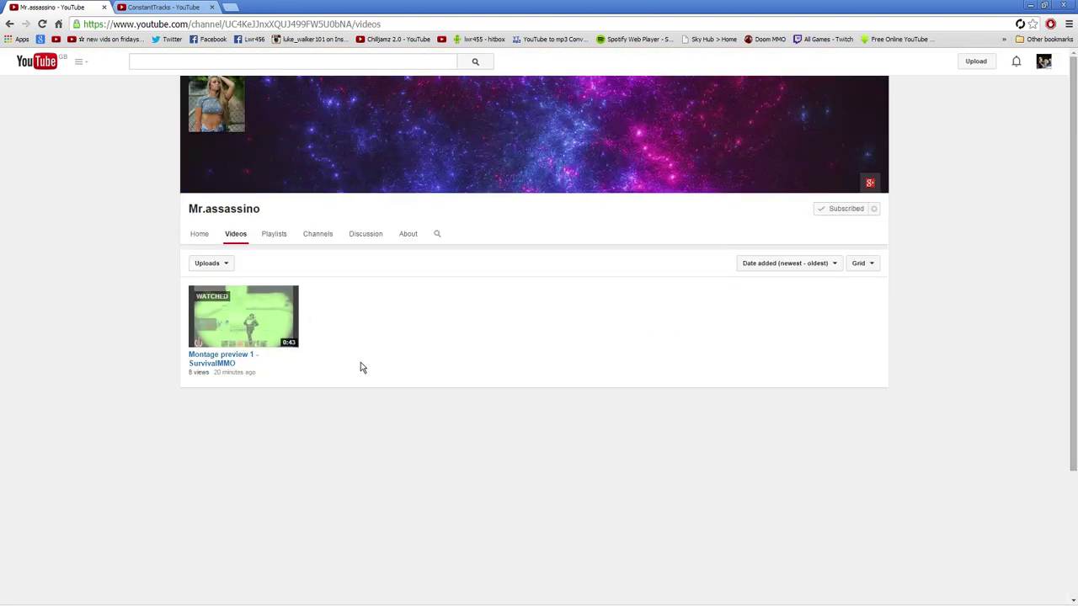
left_click_drag(258, 375, 205, 380)
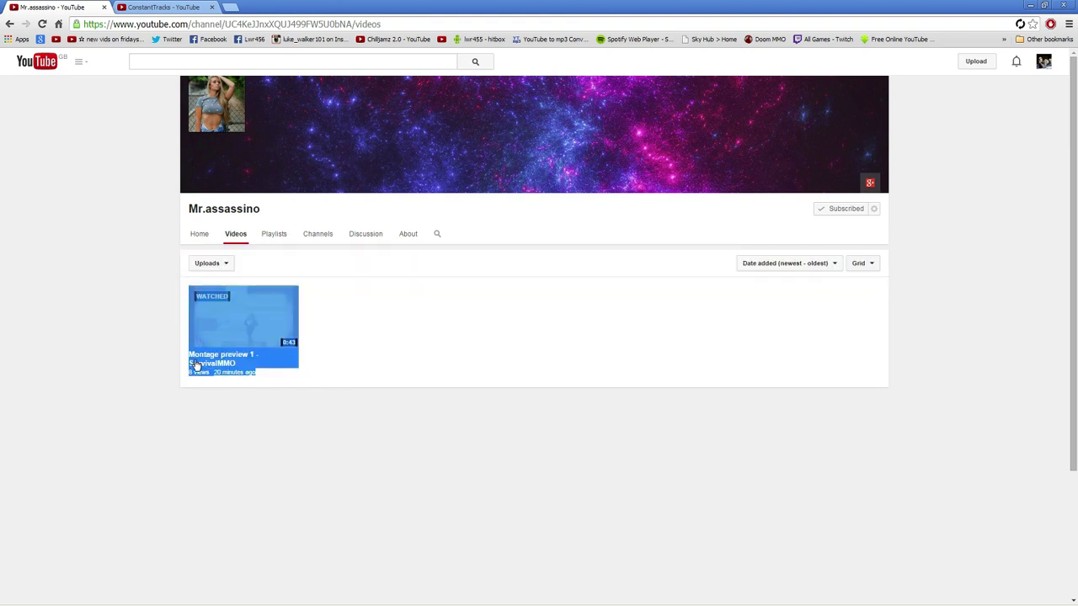
Step: Play Montage preview 1 - SurvivalMMO briefly, pause it, and switch to the ConstantTracks tab
left_click(223, 354)
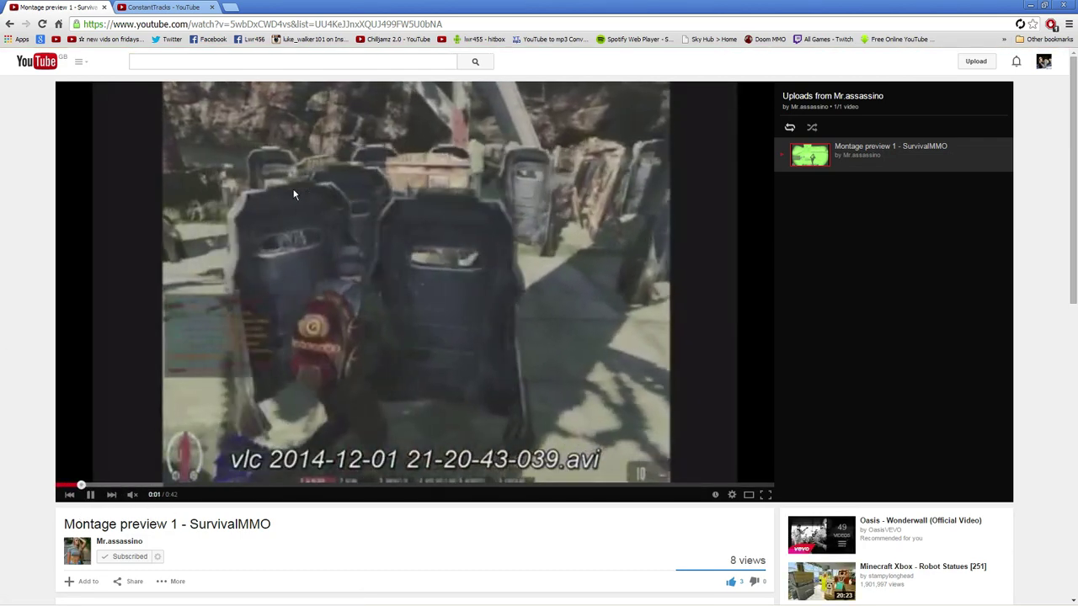
left_click(328, 459)
left_click(165, 7)
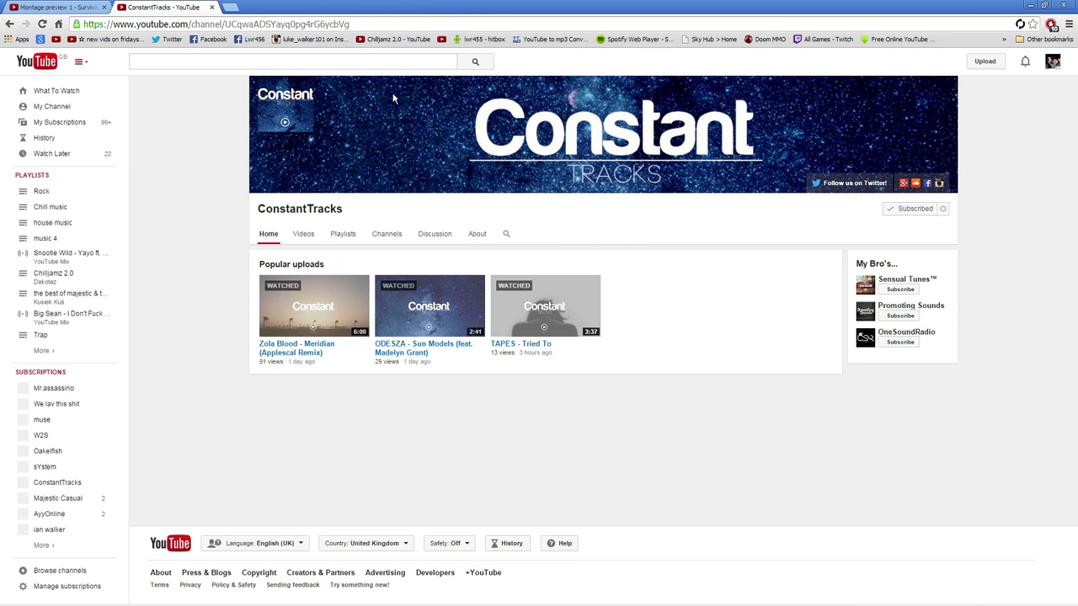
Step: Unsubscribe from ConstantTracks and resubscribe, then highlight the first video's view count and age
left_click(914, 208)
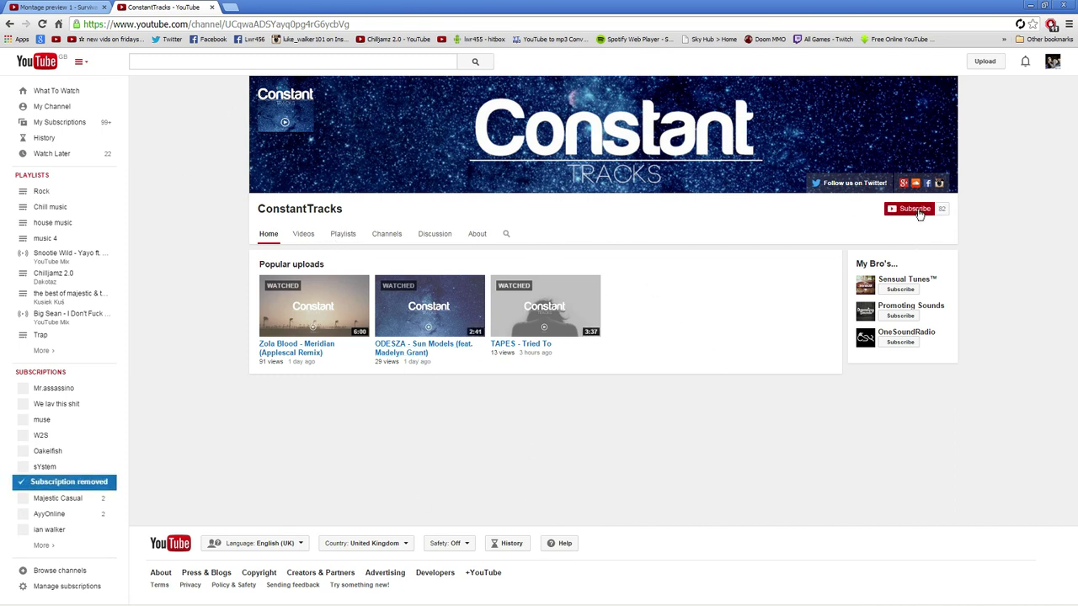
left_click(914, 208)
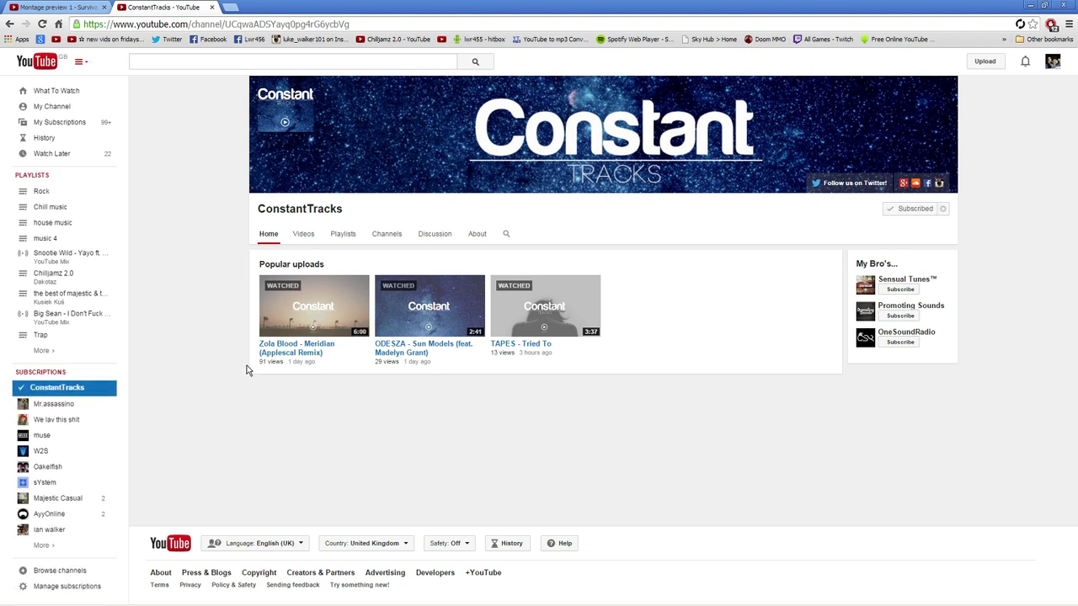
left_click_drag(318, 362, 254, 360)
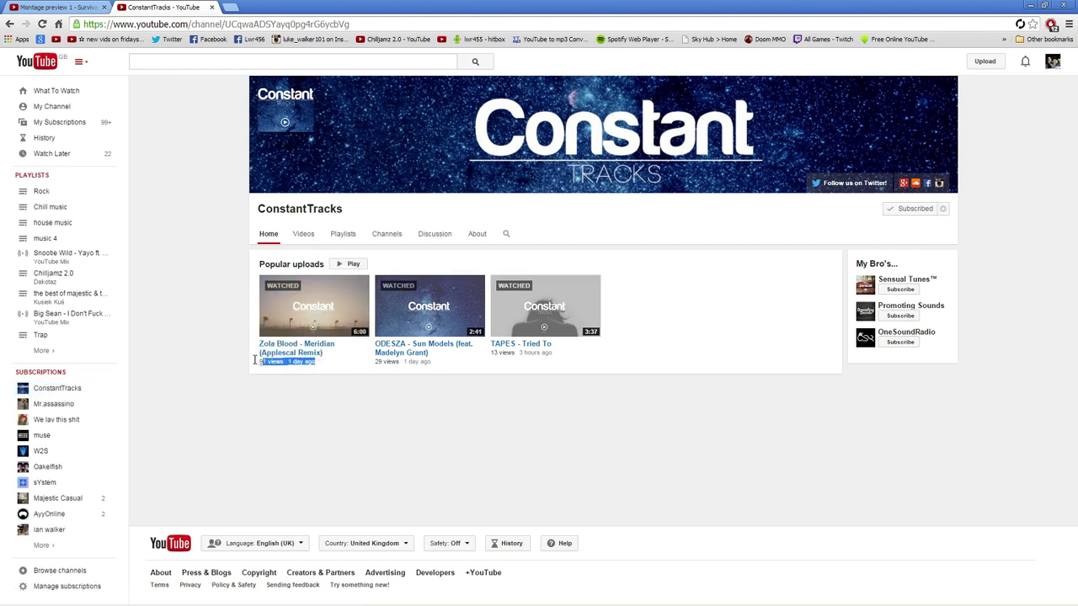
left_click(298, 410)
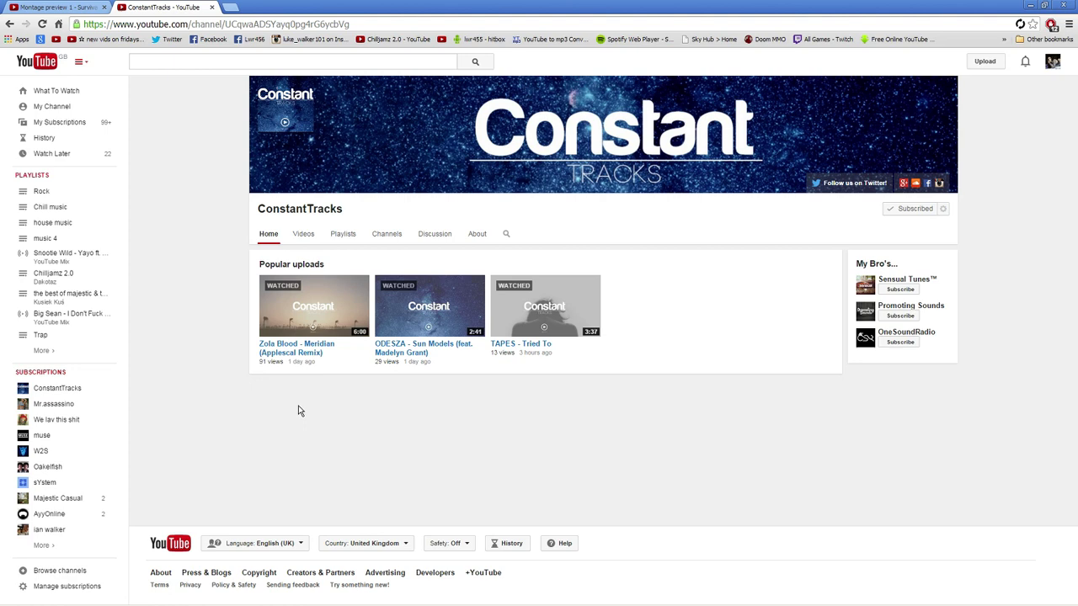
Step: Open the ConstantTracks Videos tab and highlight its three uploaded tracks
left_click(303, 233)
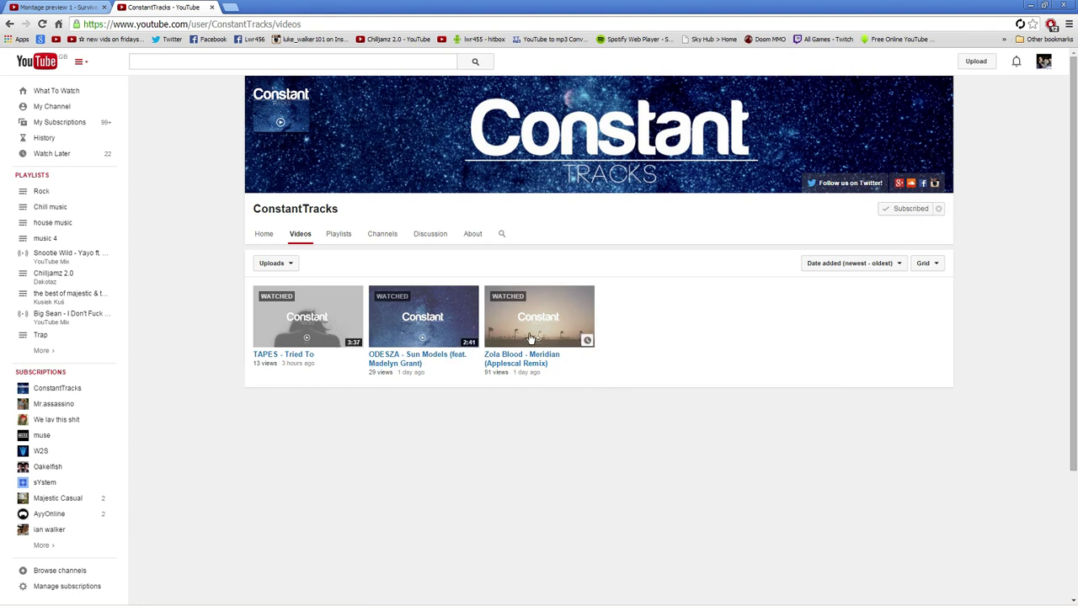
left_click_drag(570, 381, 290, 358)
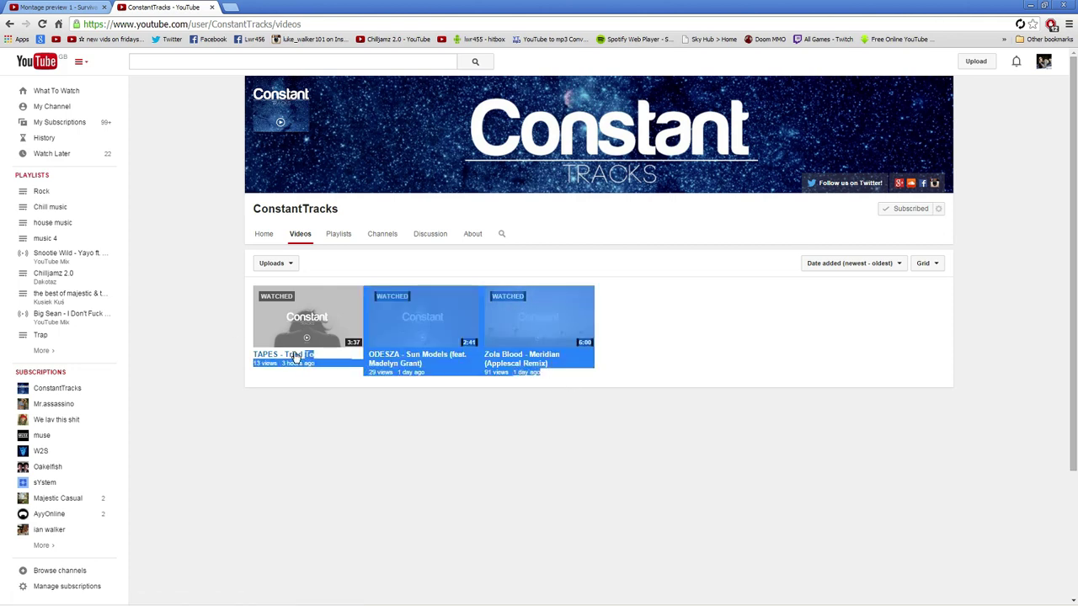
Step: Go back to the montage video tab and open Mr.assassino's channel page from under the player
left_click(313, 409)
left_click(87, 7)
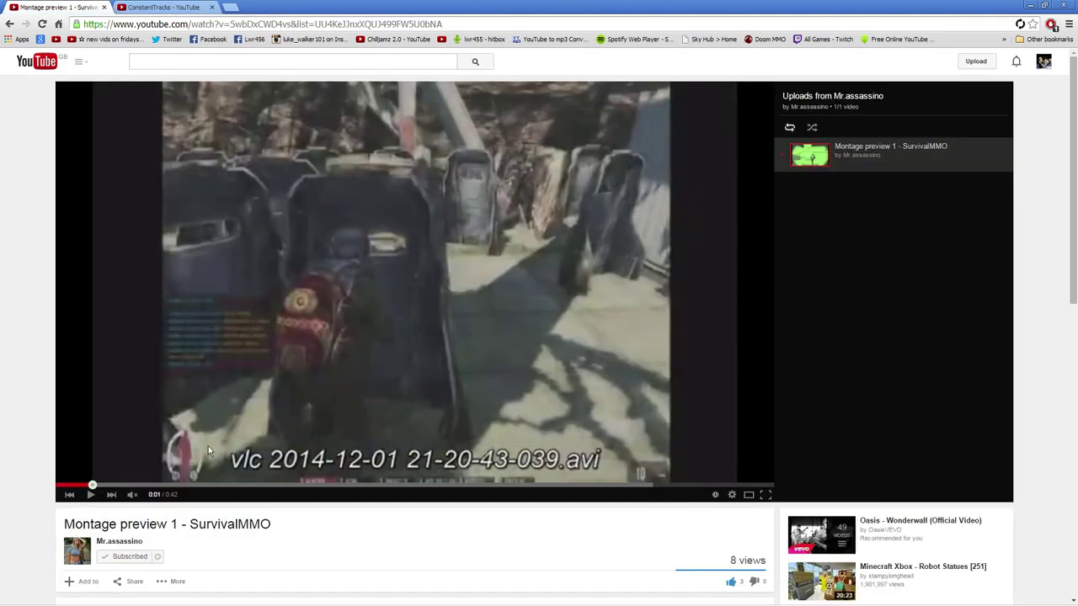
left_click(120, 541)
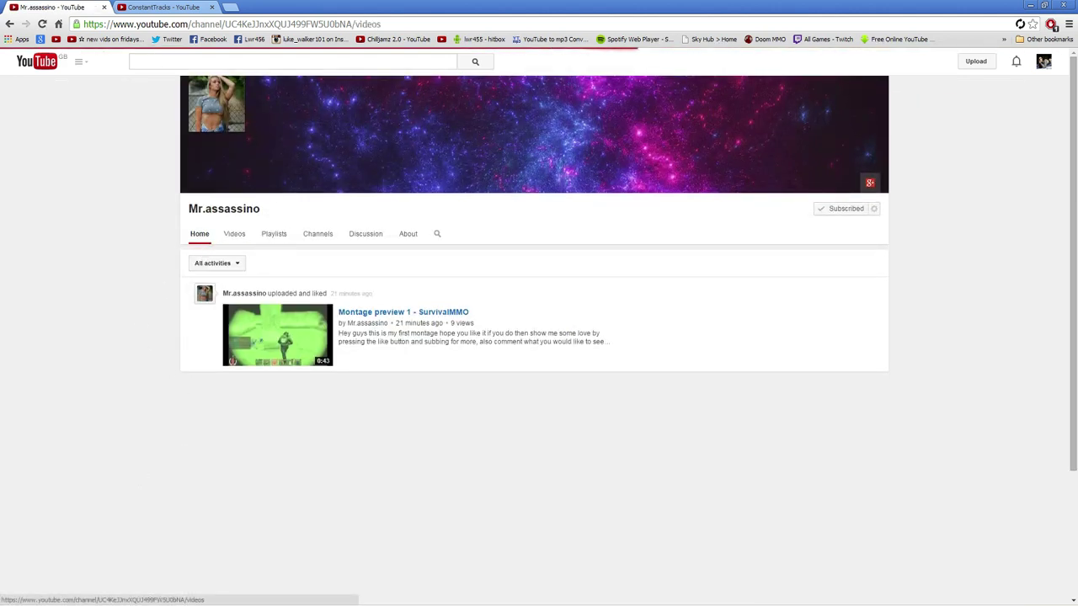
Step: Flip between the two channel tabs, ending on ConstantTracks' three uploaded videos
left_click(160, 7)
left_click(67, 6)
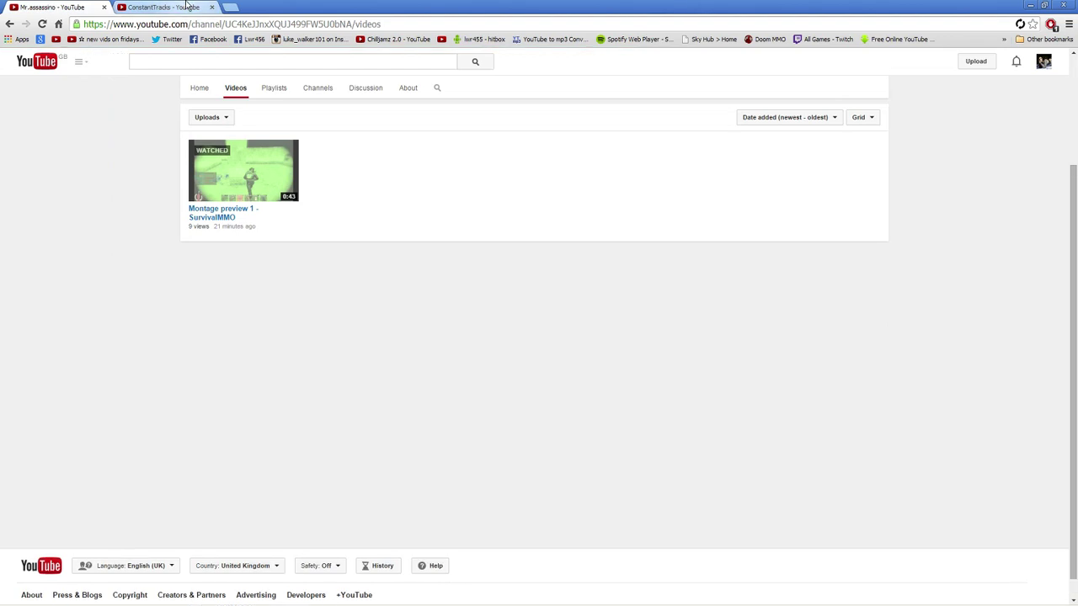
left_click(160, 6)
left_click(59, 7)
key("ctrl+Tab")
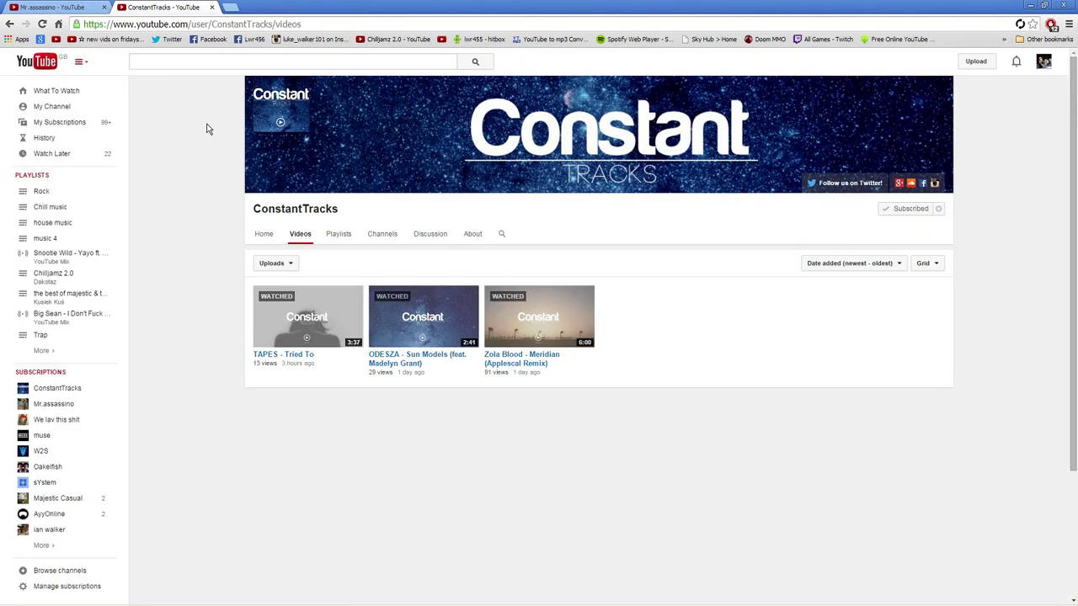